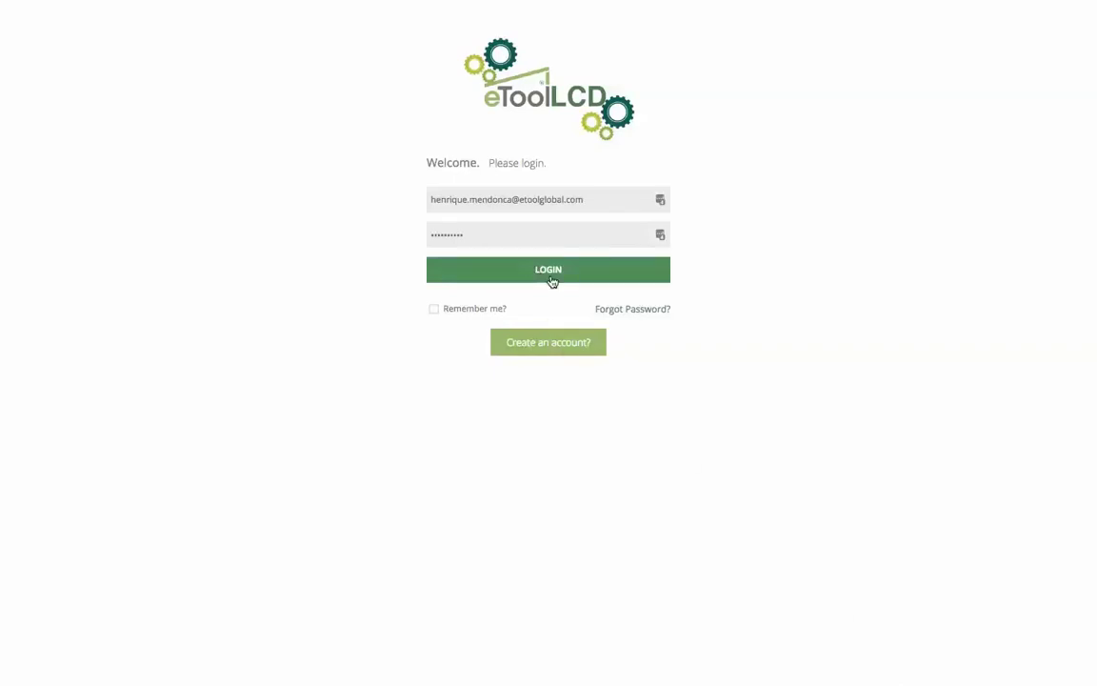
# Log in with the saved credentials and go to the user Profile page
pyautogui.click(552, 280)
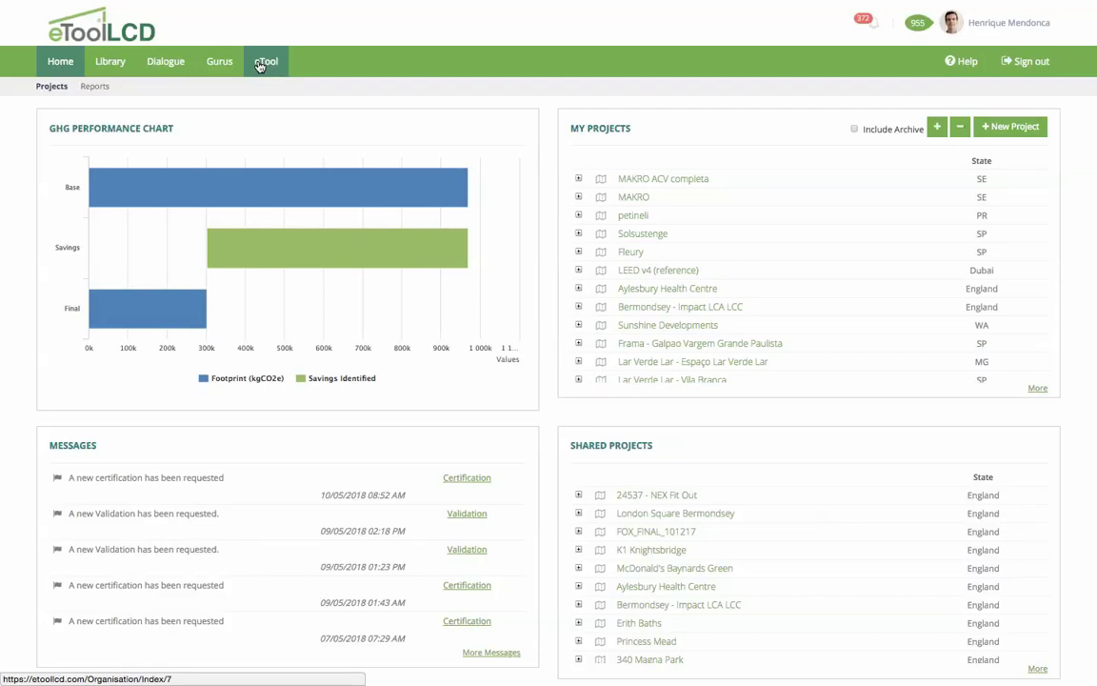
pyautogui.moveTo(659, 4)
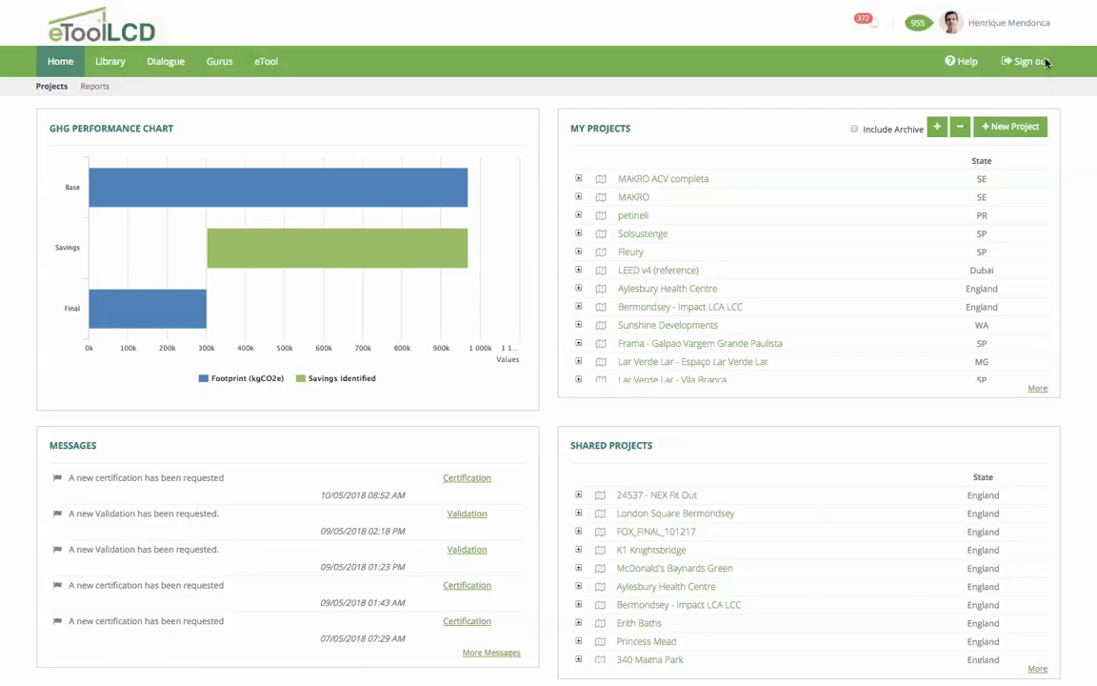
pyautogui.moveTo(1015, 31)
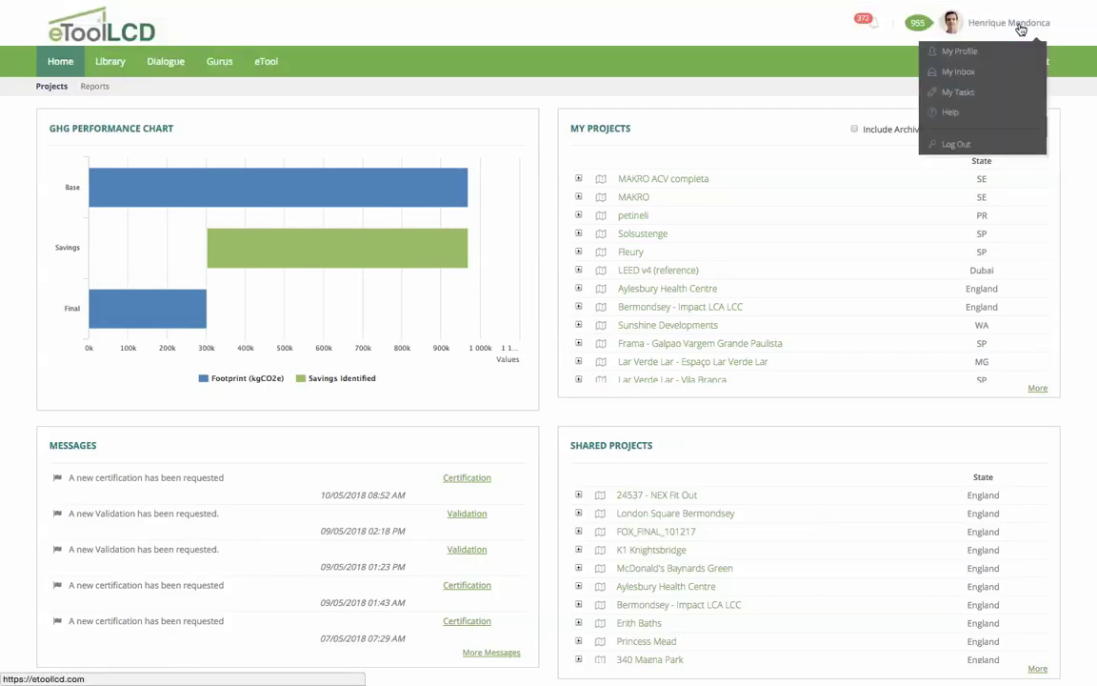
pyautogui.click(959, 51)
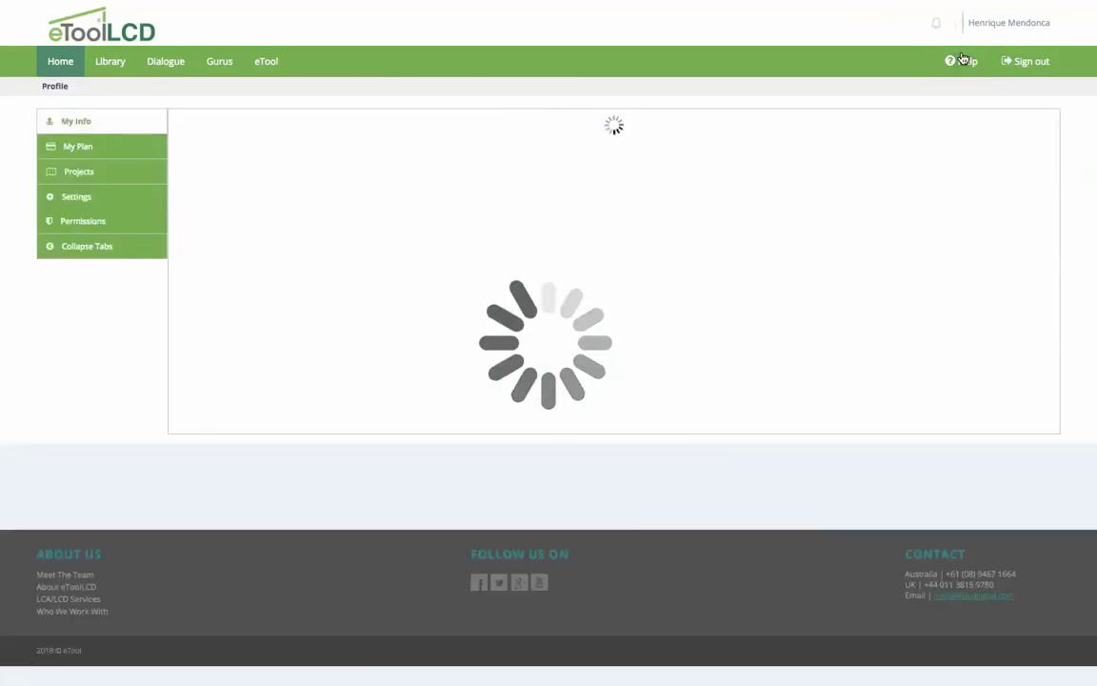
# View My Plan and compare the Open Use, Consultant, Enterprise and Specialist plans
pyautogui.click(84, 149)
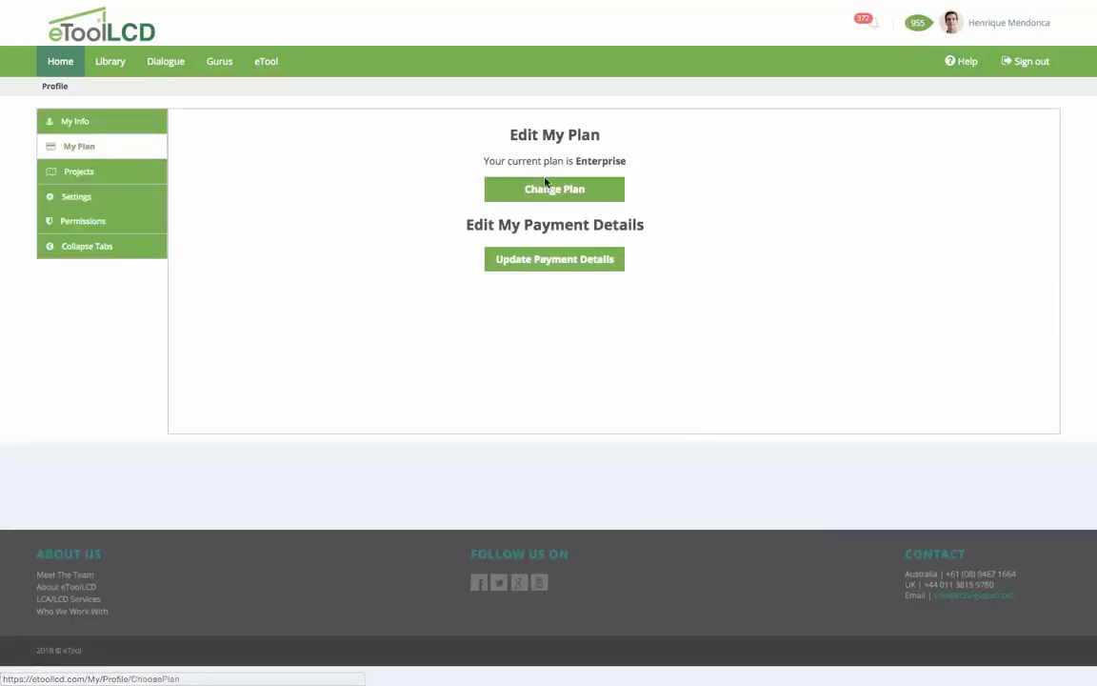
pyautogui.click(570, 189)
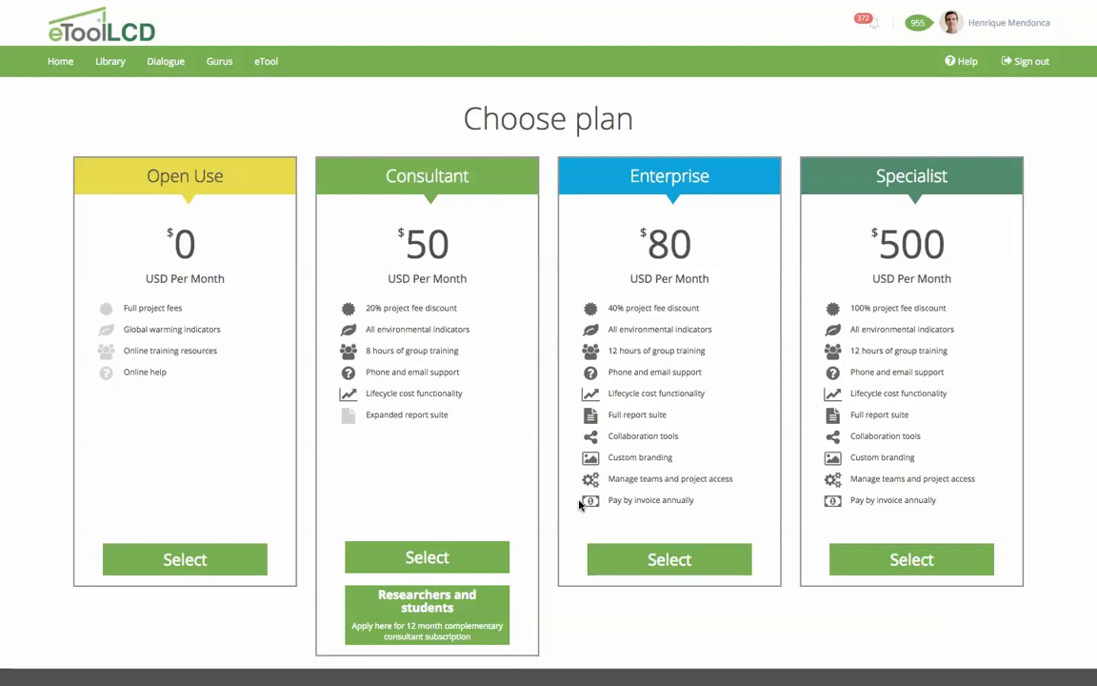
# Visit the eTool organisation dashboard, then go to Manage Users
pyautogui.click(266, 64)
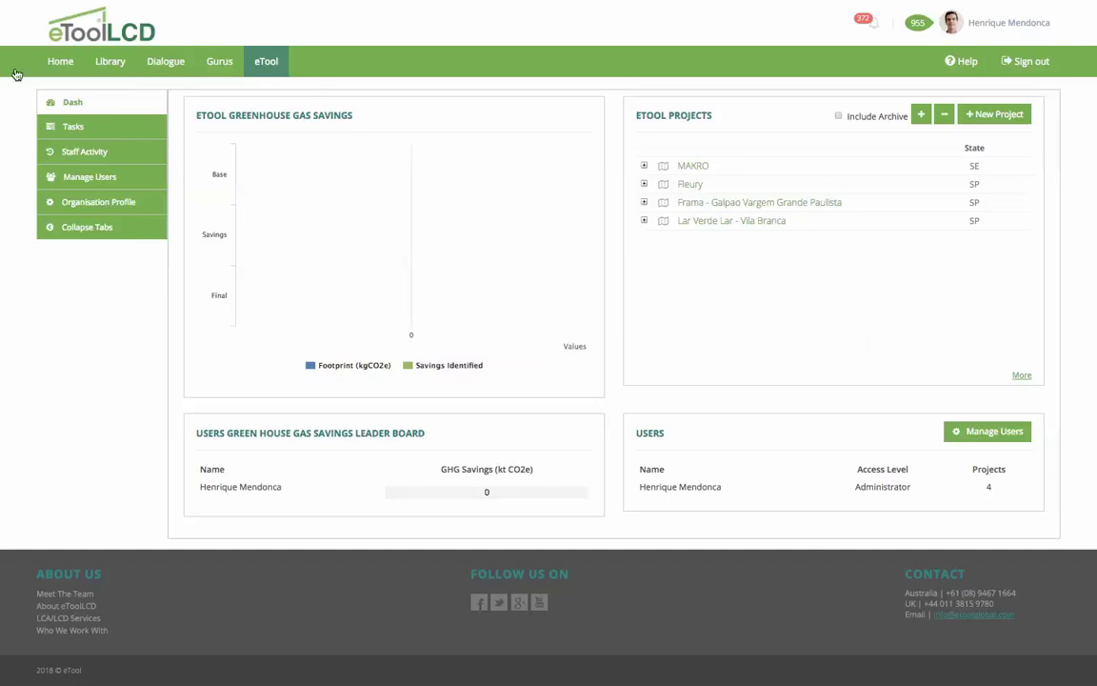
pyautogui.click(84, 181)
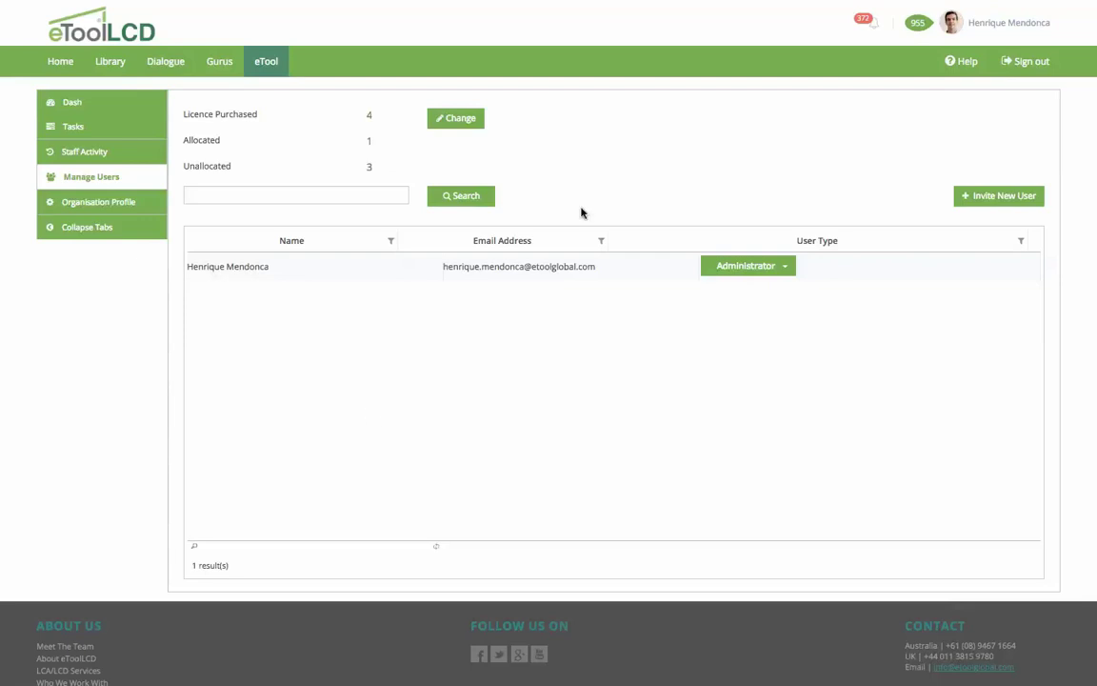
# Review the Administrator's Active/Deactivated status options unchanged, then go back Home
pyautogui.click(769, 272)
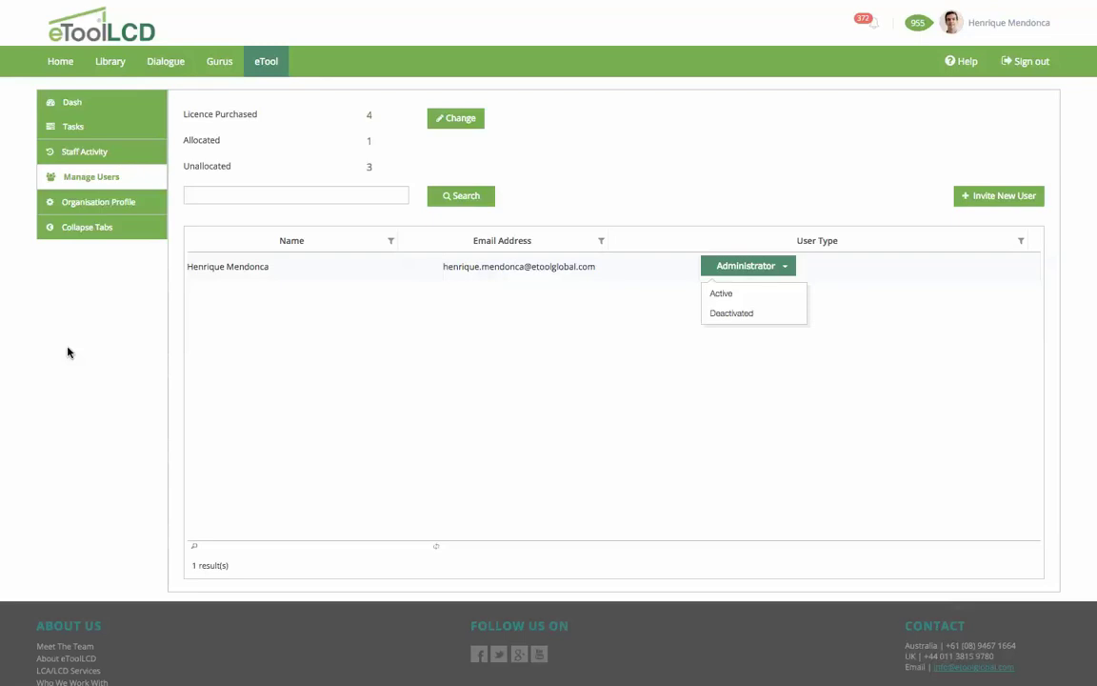
pyautogui.click(176, 372)
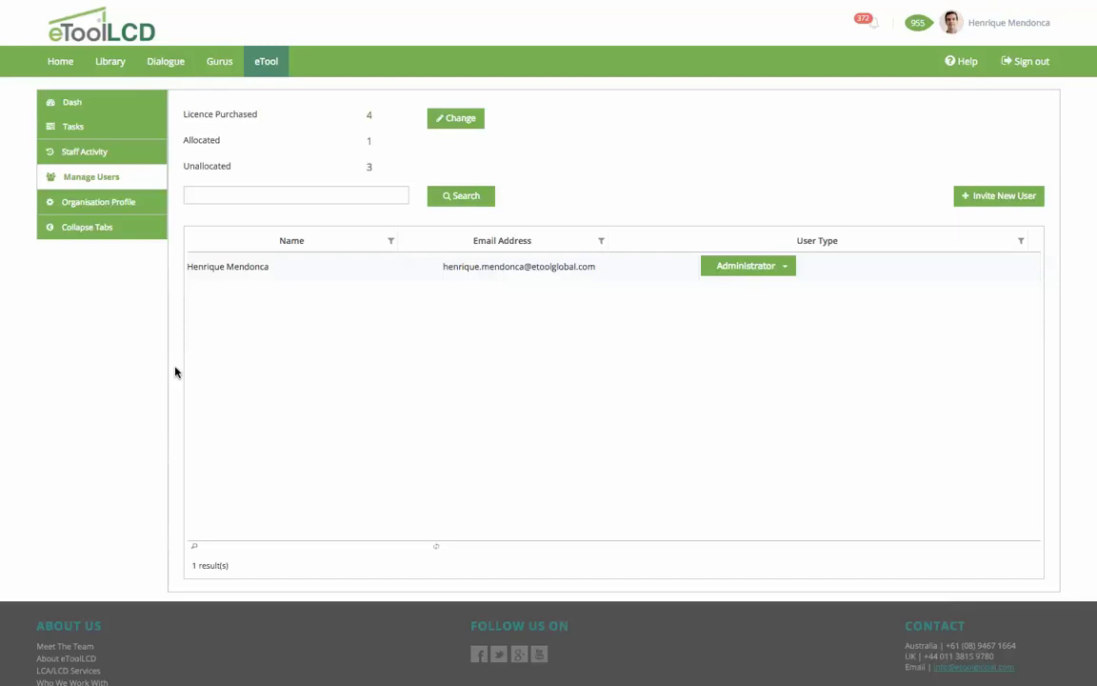
pyautogui.click(59, 63)
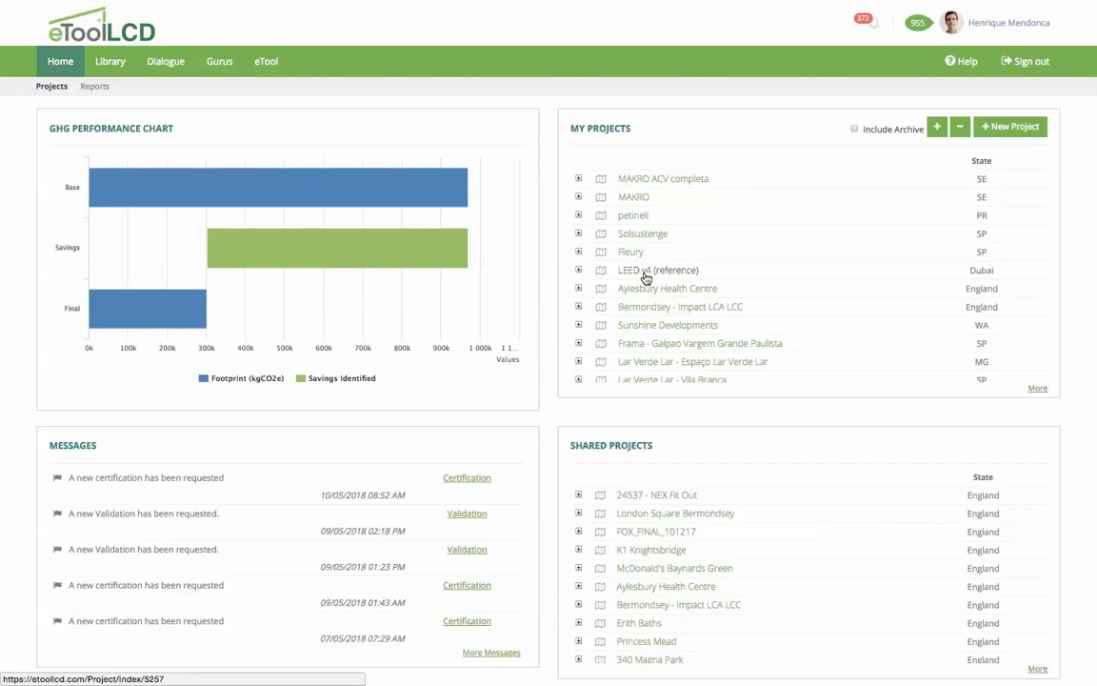
# Open the LEED v4 (reference) project and check its Organisation options, leaving it unset
pyautogui.click(646, 277)
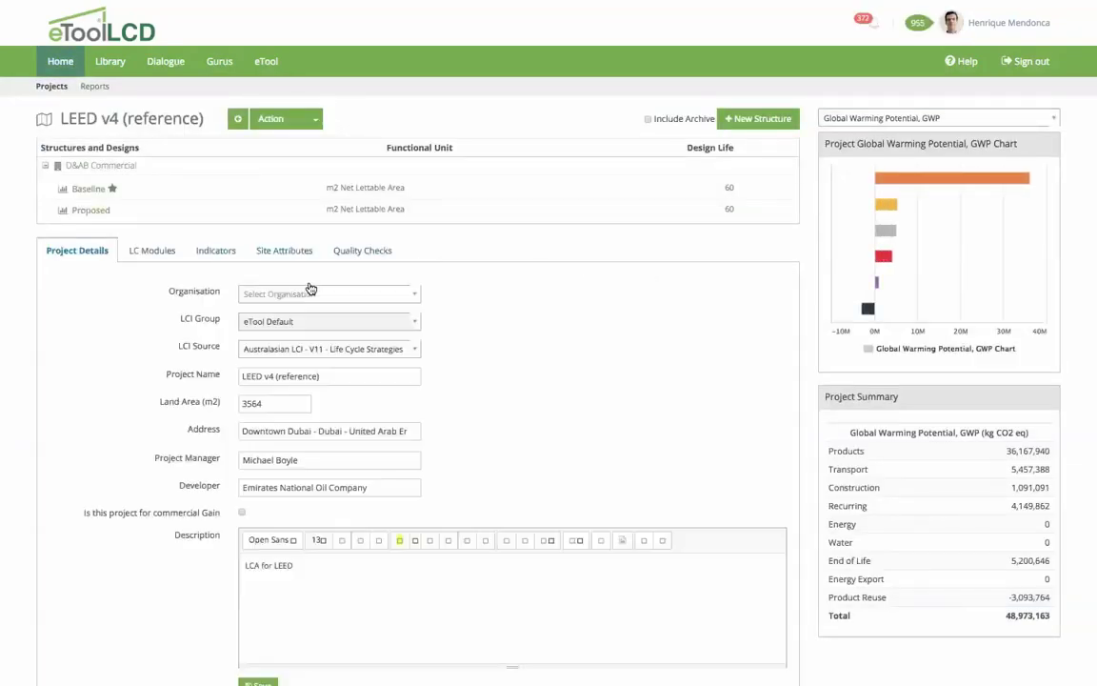
pyautogui.click(322, 296)
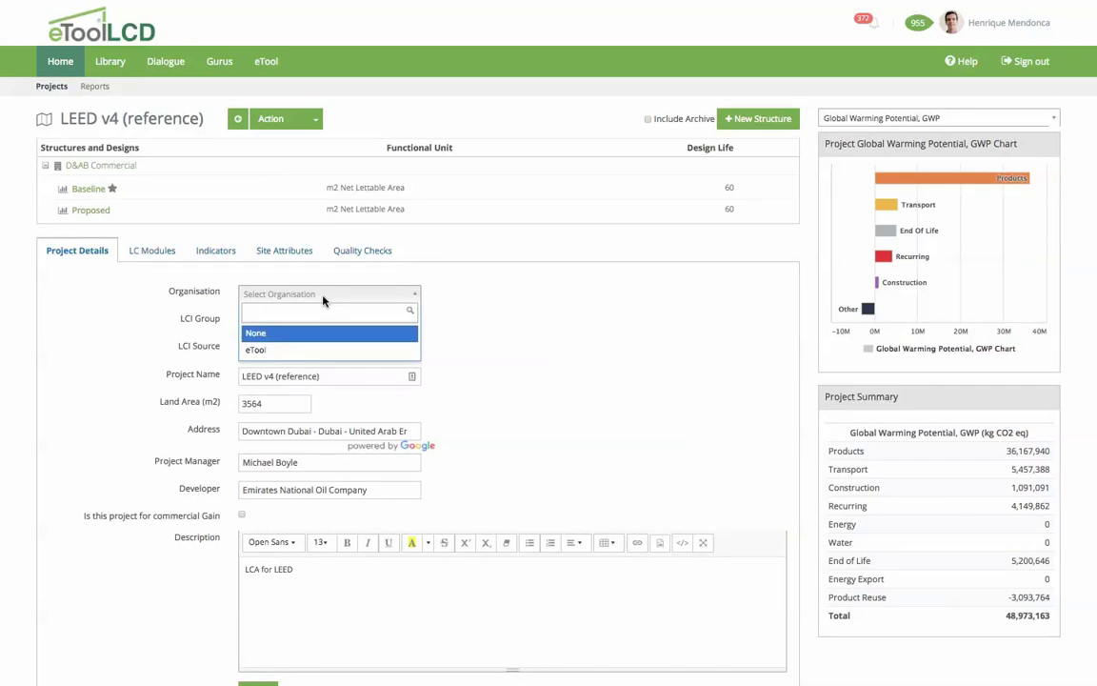
pyautogui.click(85, 190)
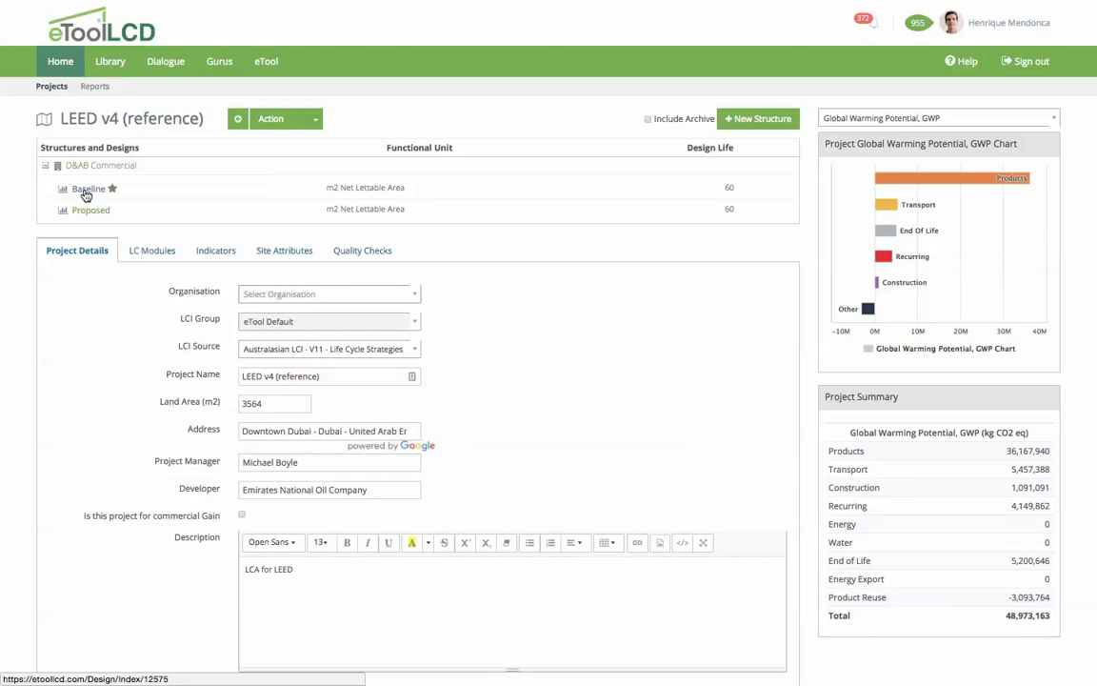
# Check the Baseline design's Purpose stays LCA - Base, then return to the eTool dashboard
pyautogui.click(86, 191)
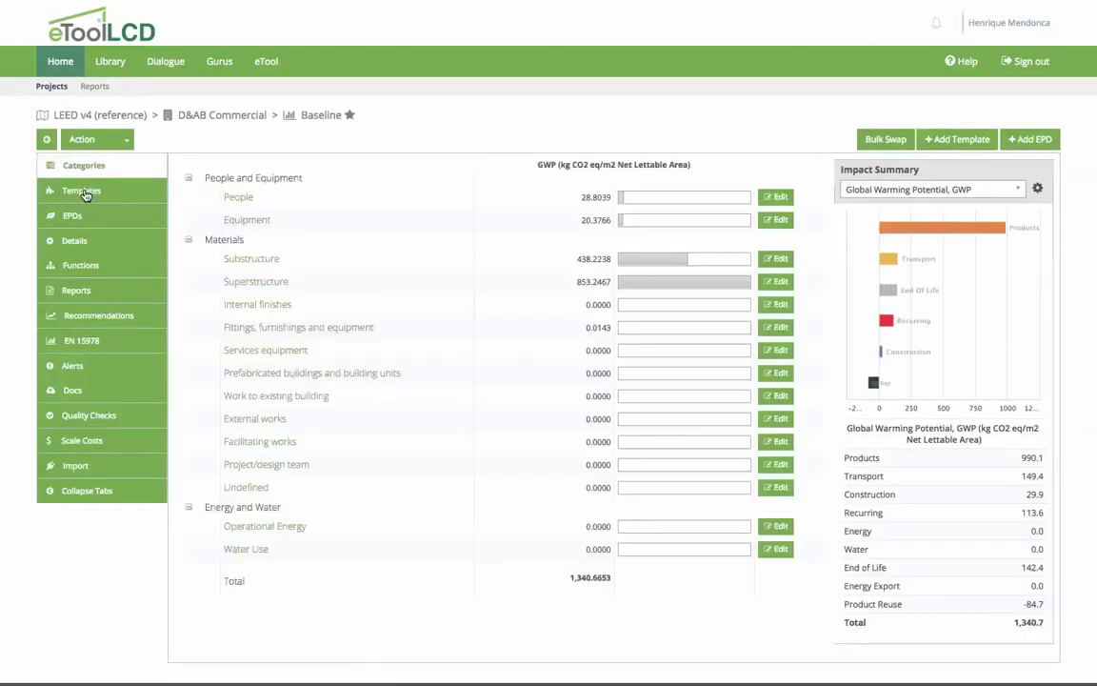
pyautogui.click(85, 246)
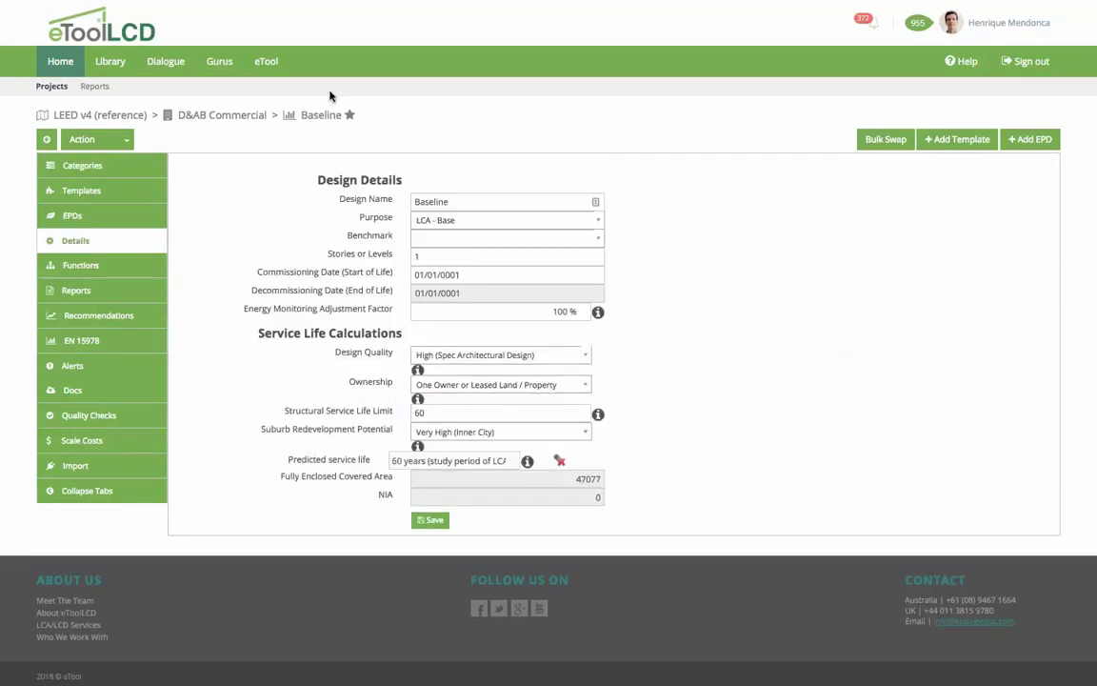
pyautogui.click(522, 220)
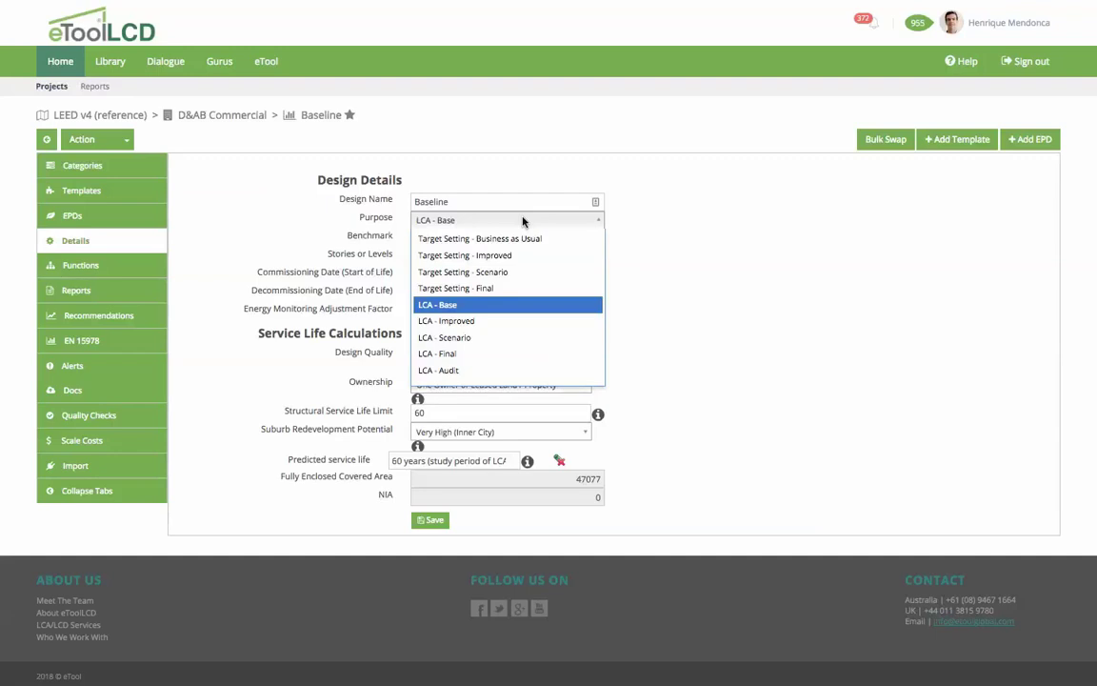
pyautogui.click(754, 197)
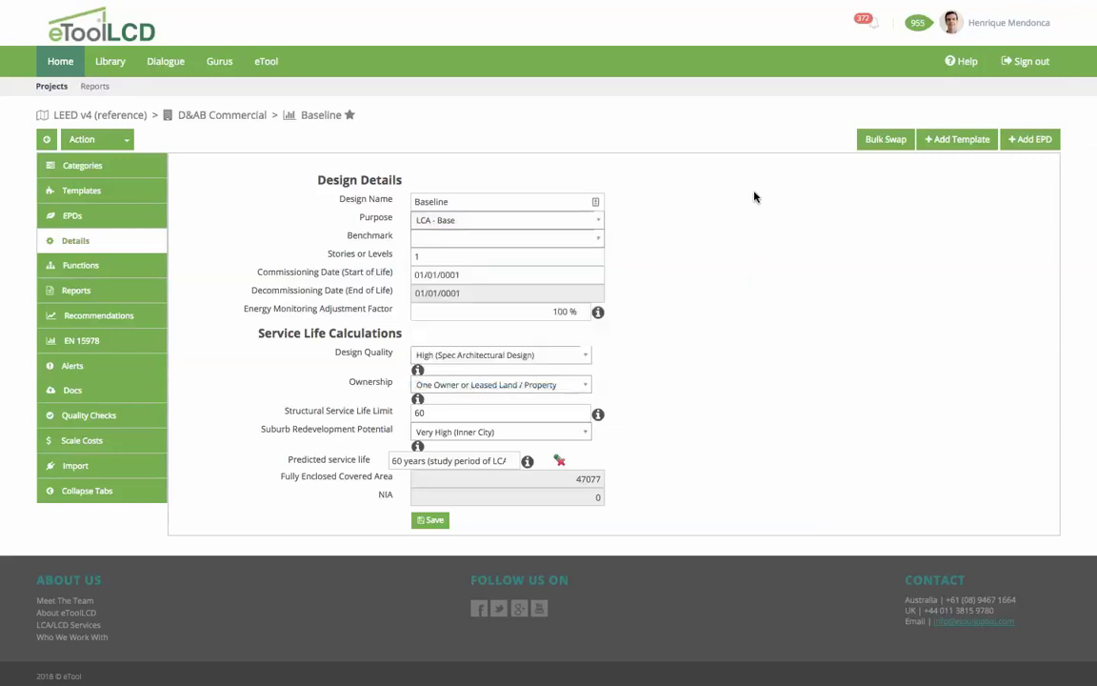
pyautogui.click(268, 61)
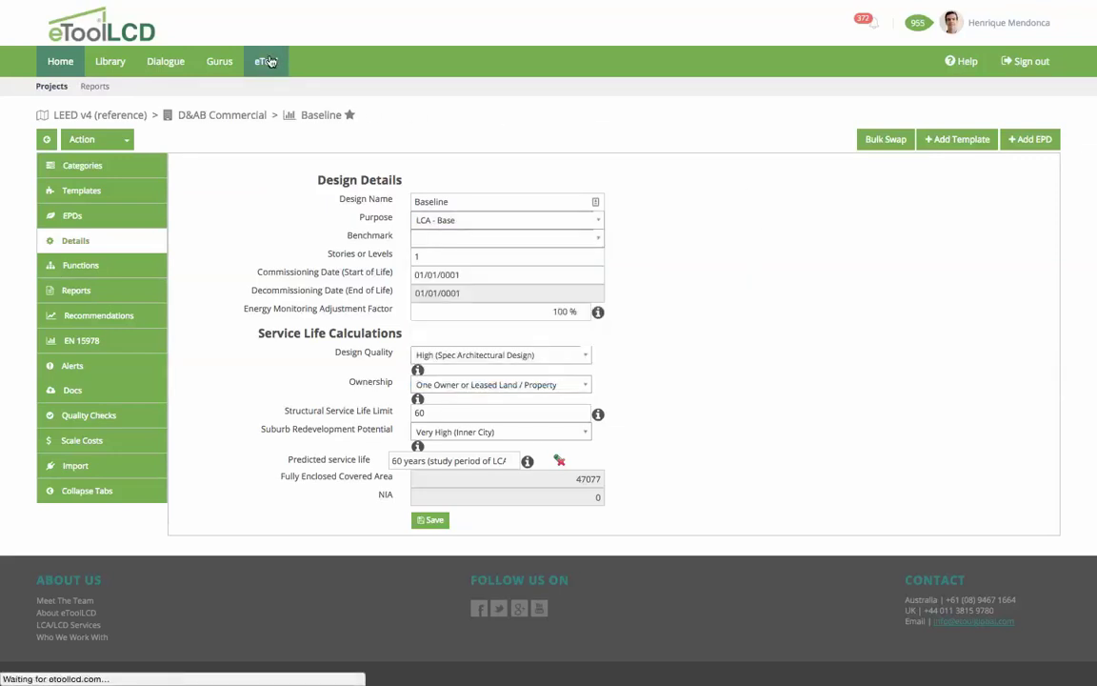